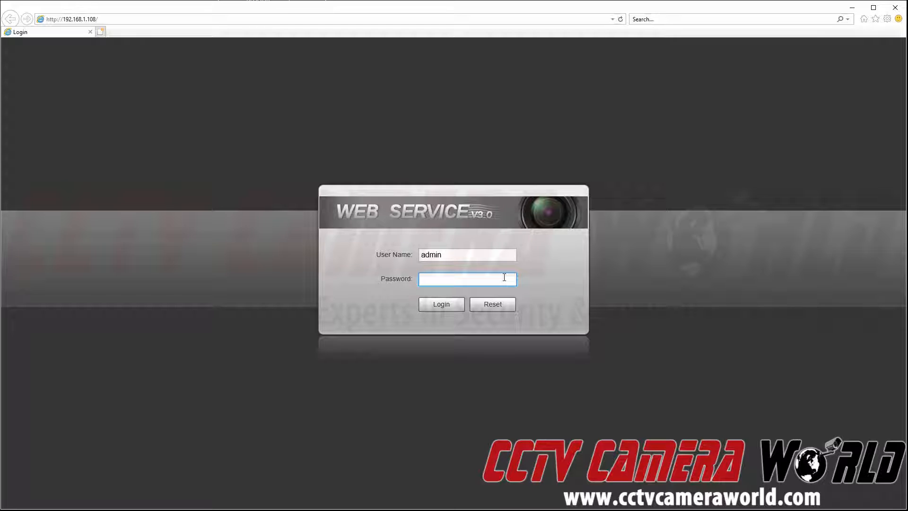
Log into the camera with the account password and decline the first-login password update
{"action": "type", "text": "admin"}
{"action": "key", "text": "Return"}
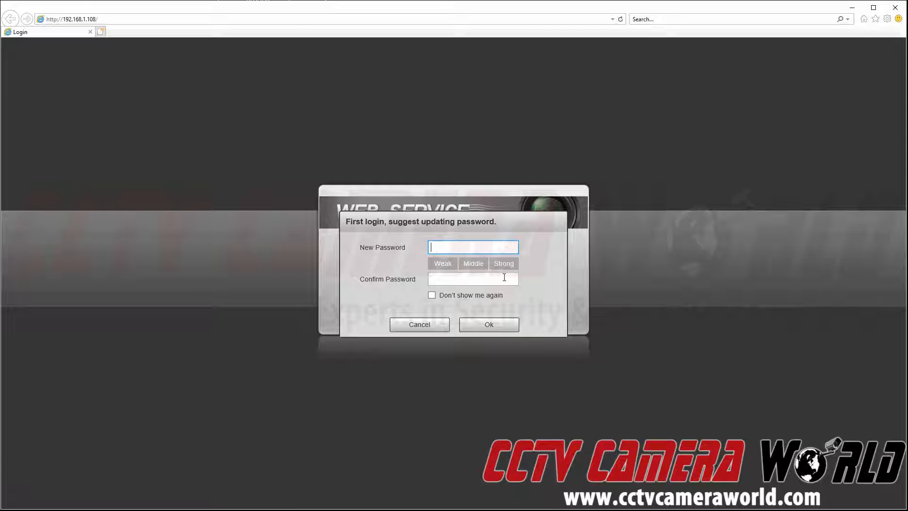
{"action": "left_click", "coordinate": [422, 328]}
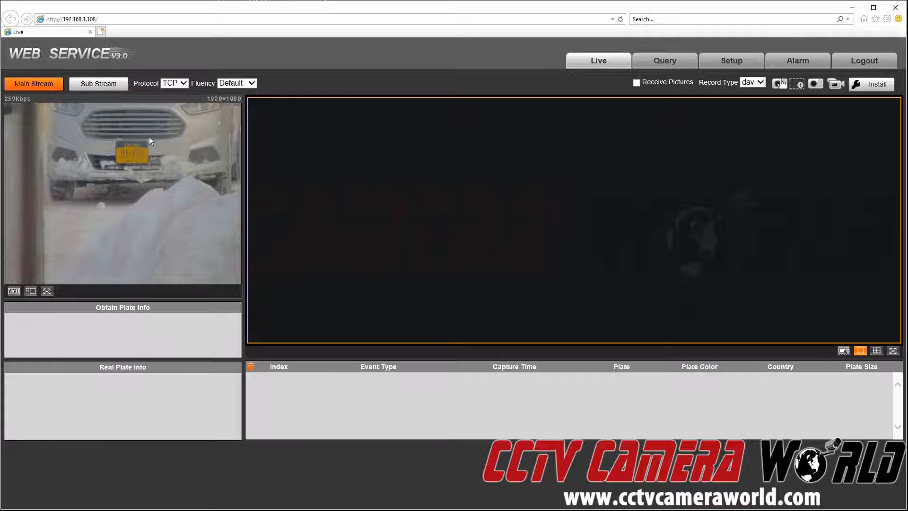
Switch to the installation view showing the detection region, detect line and zoom/focus settings
{"action": "left_click", "coordinate": [881, 84]}
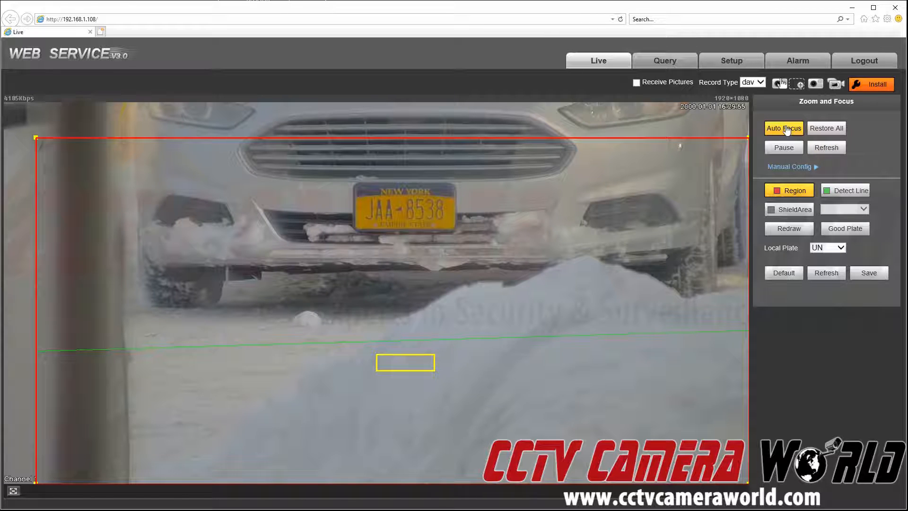
Expand Manual Config to show zoom and focus speeds of 20 with their sliders
{"action": "left_click", "coordinate": [811, 167]}
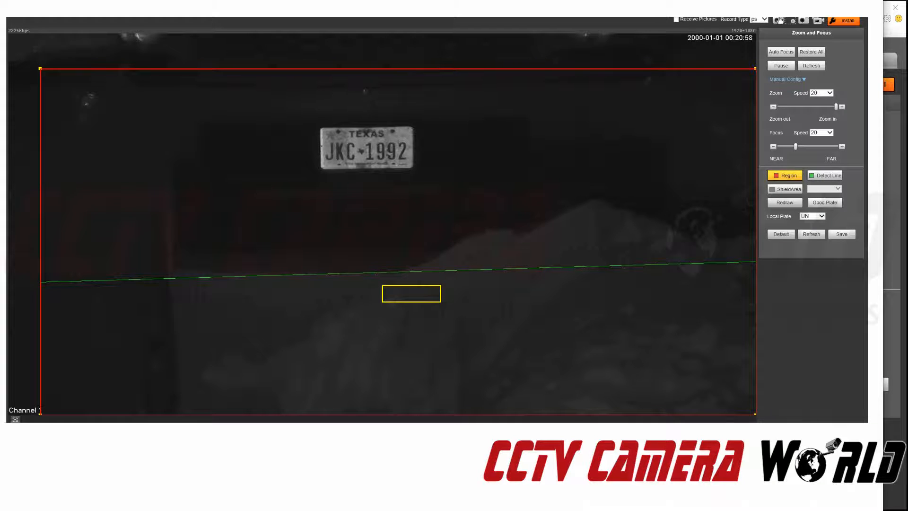
Compare the live view with the night Texas plate reference photo, then go to Setup
{"action": "left_click_drag", "start_coordinate": [428, 1], "coordinate": [270, 0]}
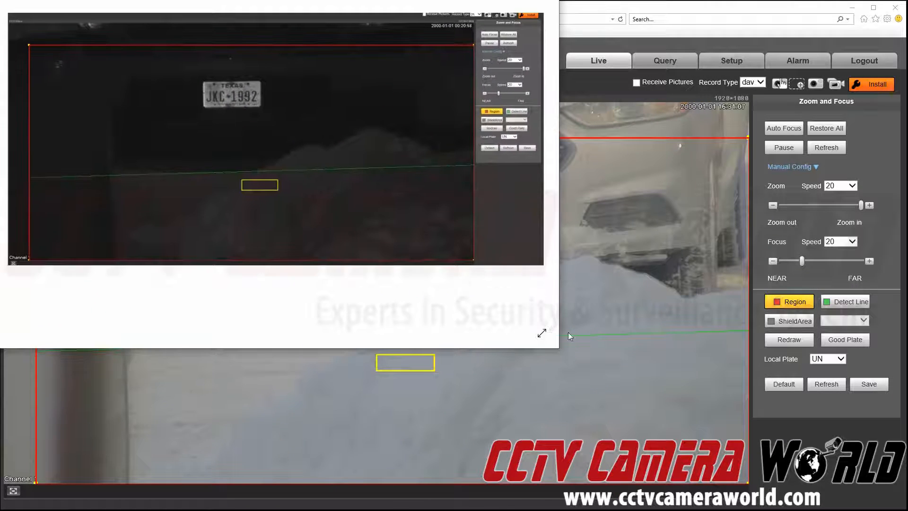
{"action": "left_click_drag", "start_coordinate": [560, 349], "coordinate": [896, 509]}
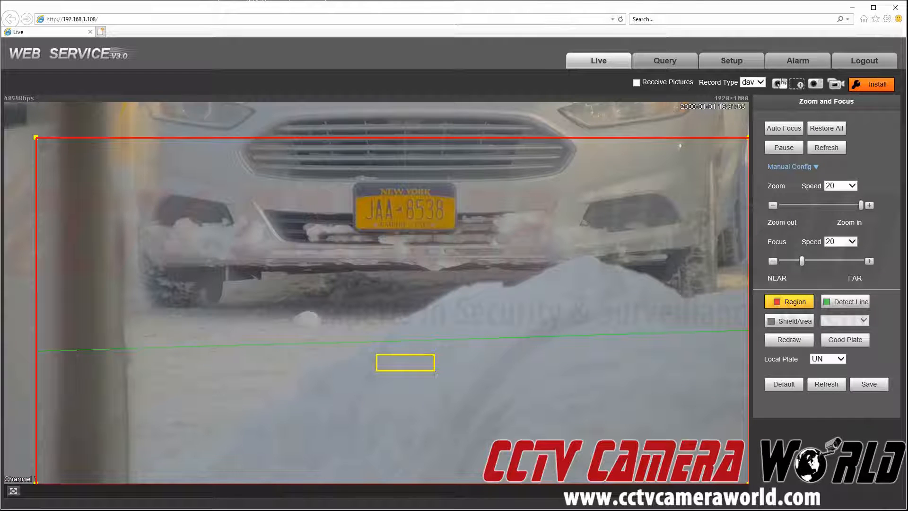
{"action": "left_click", "coordinate": [727, 68]}
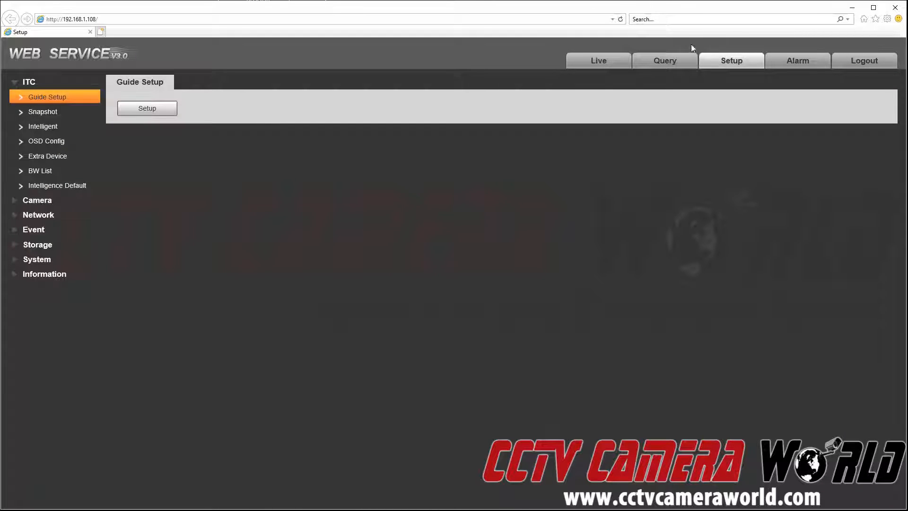
Open Camera Attributes: brightness, contrast, hue, saturation at 50, IR Light ZoomPrio
{"action": "left_click", "coordinate": [38, 202]}
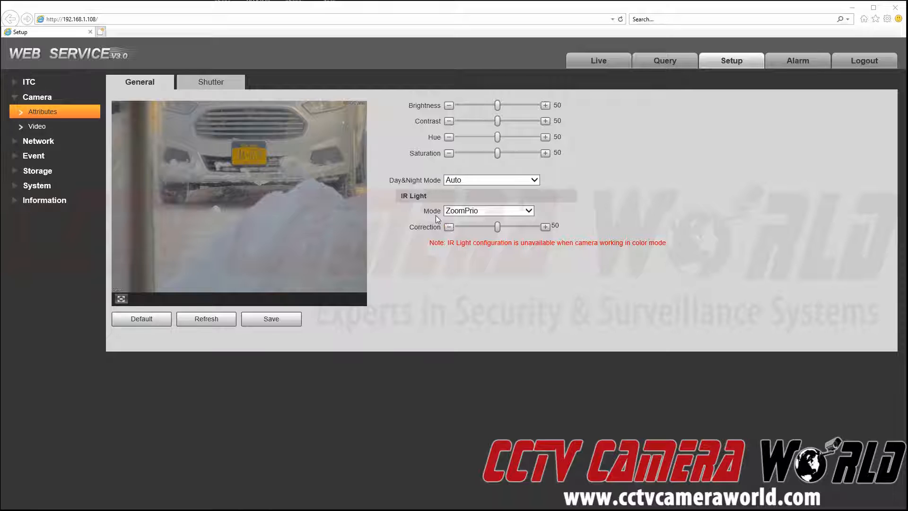
{"action": "left_click", "coordinate": [483, 211]}
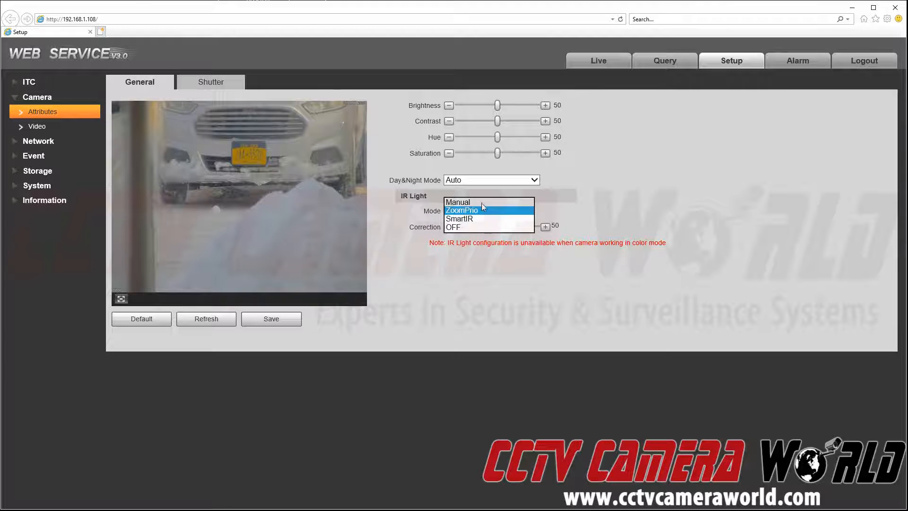
{"action": "left_click", "coordinate": [482, 203]}
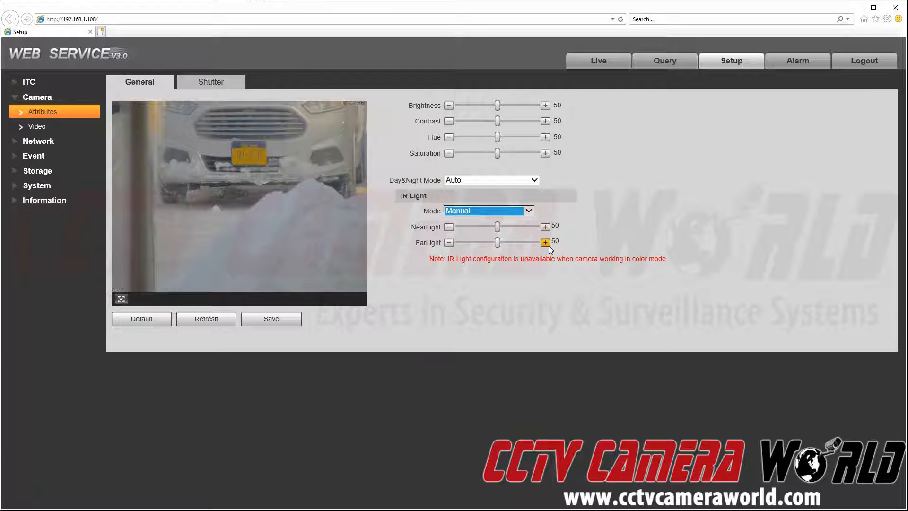
{"action": "left_click", "coordinate": [502, 211]}
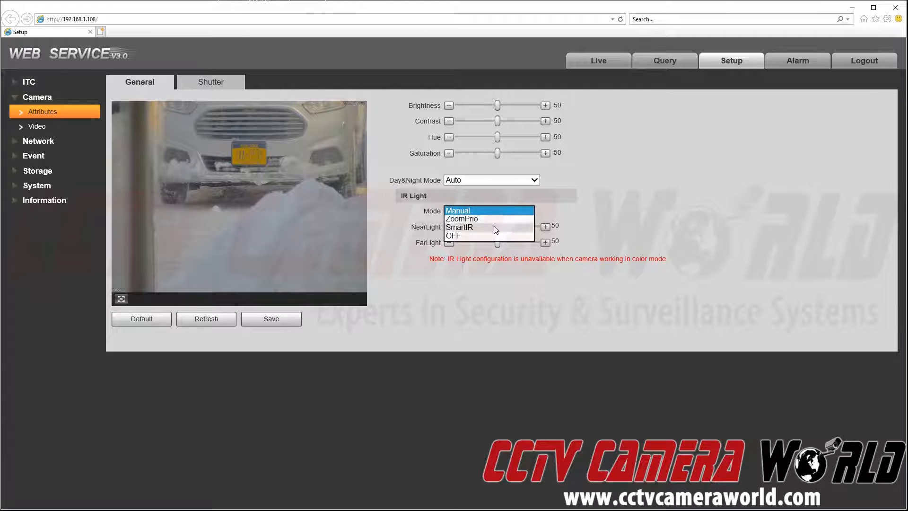
{"action": "left_click", "coordinate": [495, 219]}
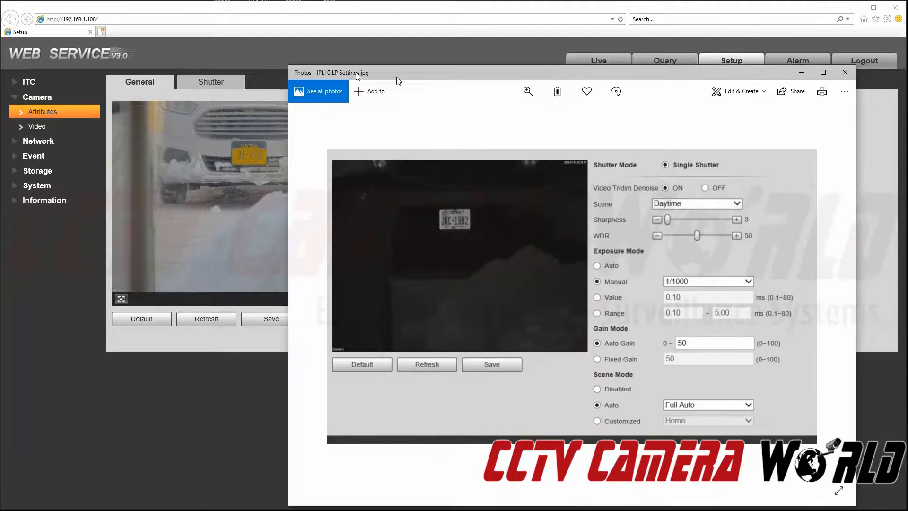
{"action": "left_click_drag", "start_coordinate": [397, 80], "coordinate": [237, 76]}
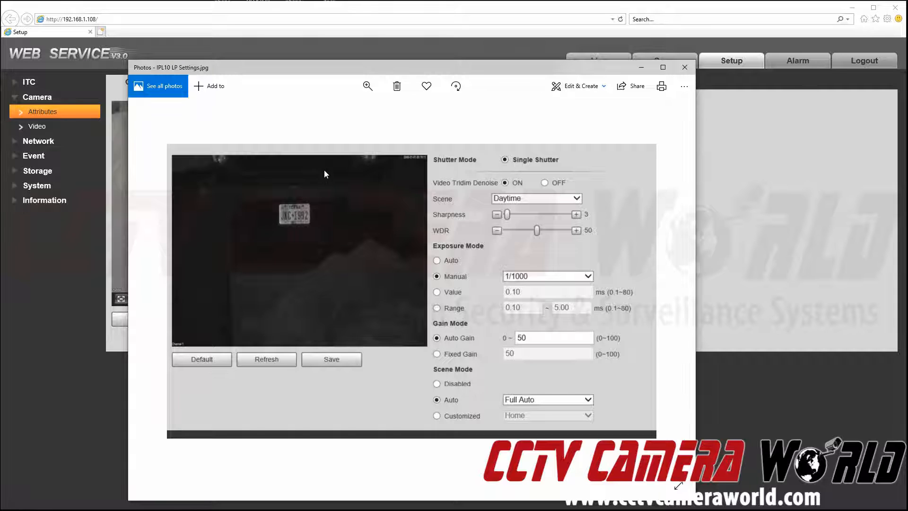
{"action": "left_click_drag", "start_coordinate": [294, 65], "coordinate": [907, 19]}
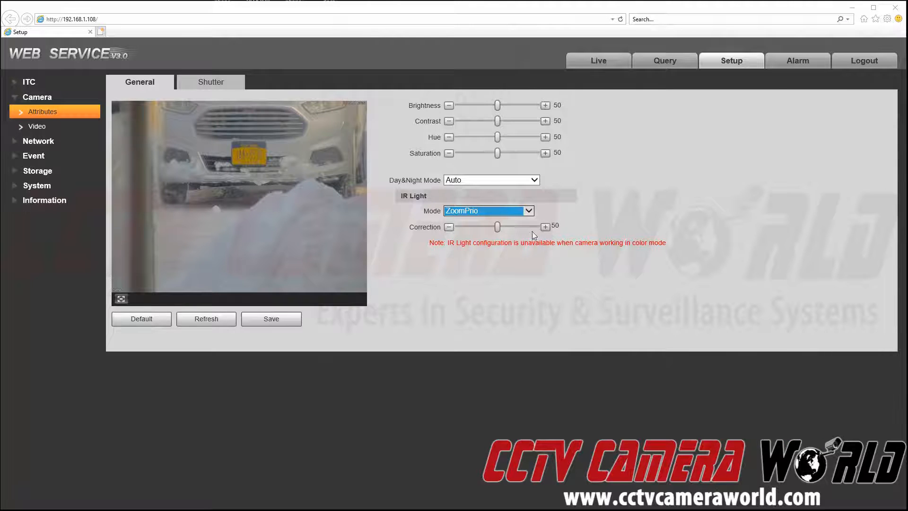
Try IR Light modes SmartIR and OFF, settle back on ZoomPrio, and open Shutter settings
{"action": "left_click", "coordinate": [528, 211]}
{"action": "left_click", "coordinate": [484, 220]}
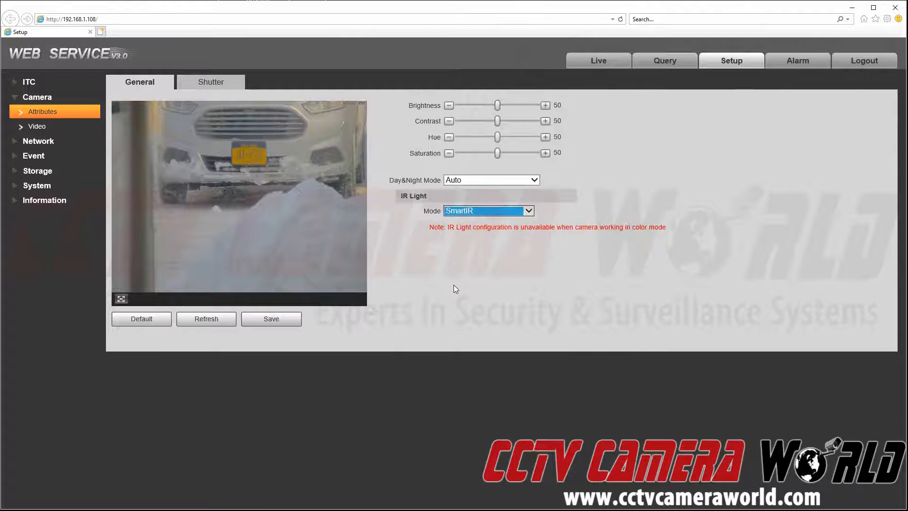
{"action": "left_click", "coordinate": [496, 212]}
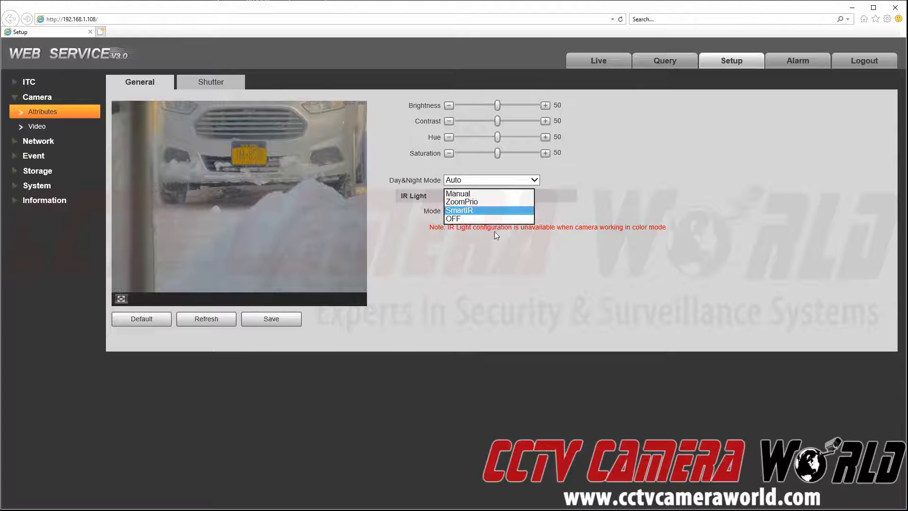
{"action": "left_click", "coordinate": [497, 214]}
{"action": "left_click", "coordinate": [496, 214]}
{"action": "left_click", "coordinate": [489, 219]}
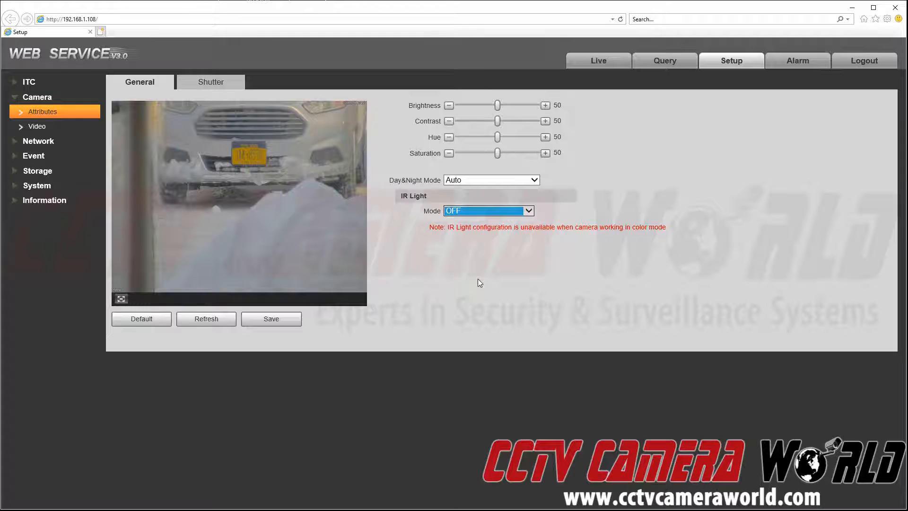
{"action": "left_click", "coordinate": [452, 211]}
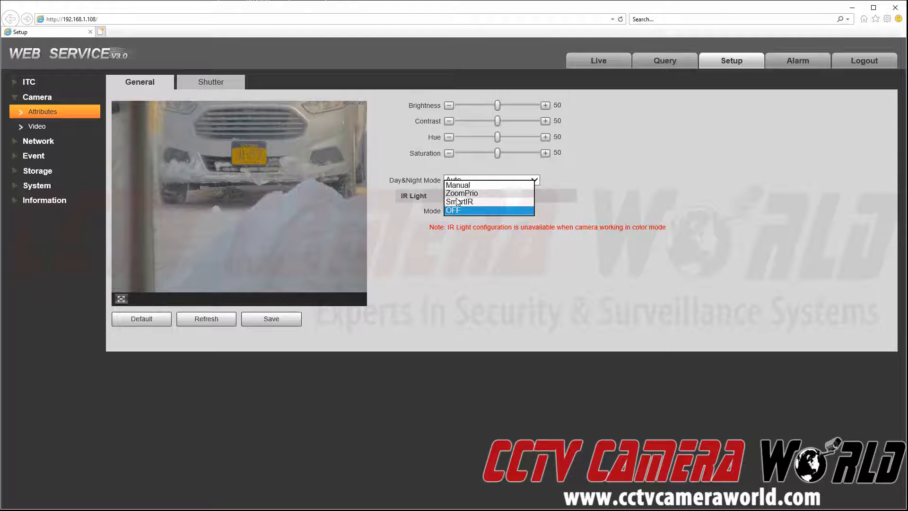
{"action": "left_click", "coordinate": [457, 193]}
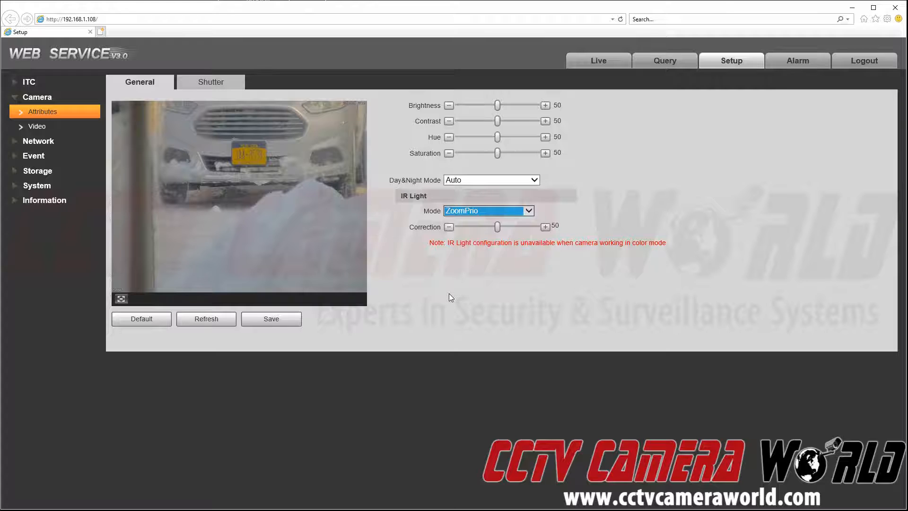
{"action": "left_click", "coordinate": [219, 85]}
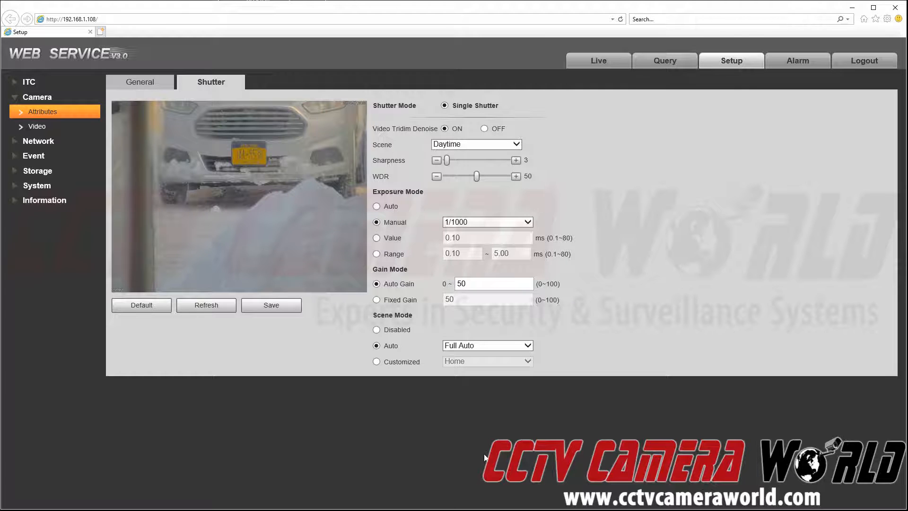
Keep the manual shutter speed at 1/1000 and bring the reference settings screenshot onscreen
{"action": "left_click", "coordinate": [472, 223]}
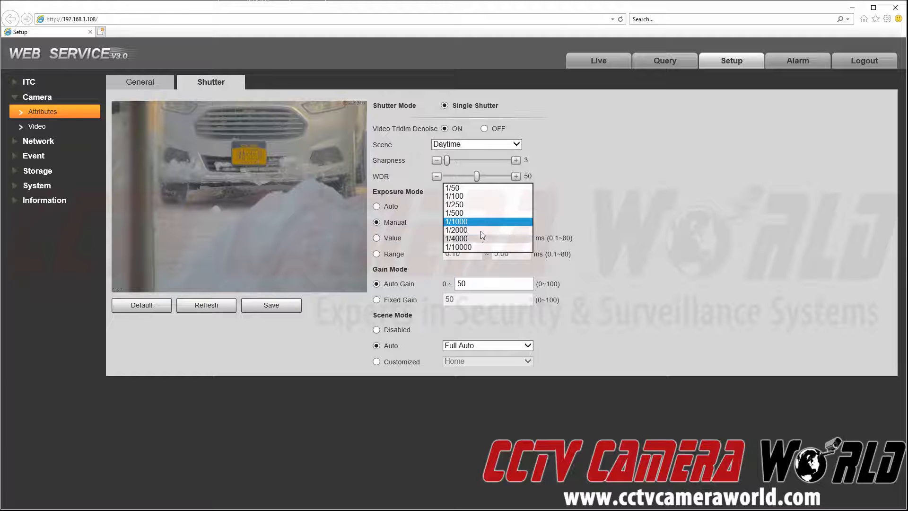
{"action": "left_click", "coordinate": [660, 207]}
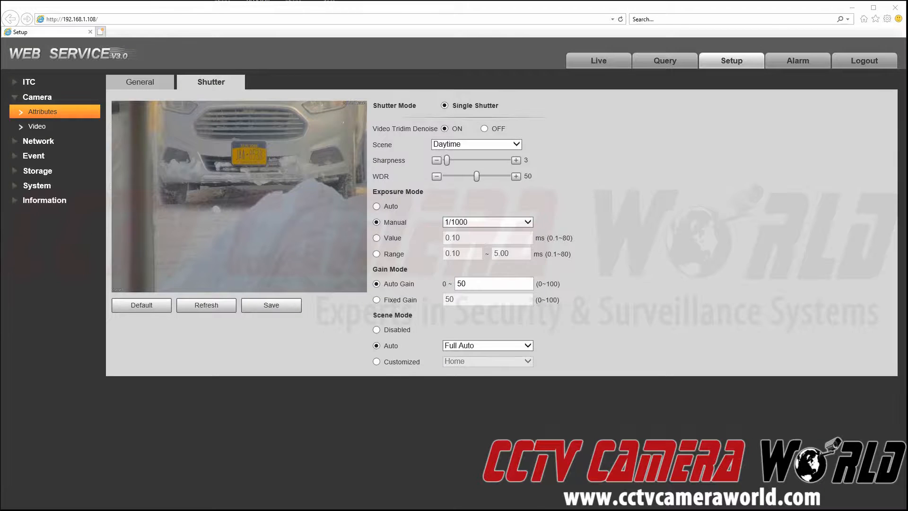
{"action": "left_click_drag", "start_coordinate": [907, 10], "coordinate": [0, 49]}
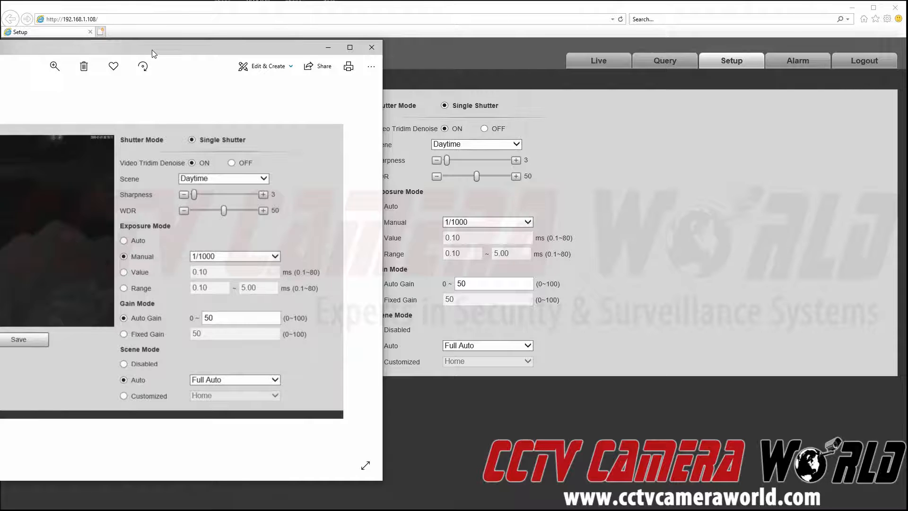
Slide the IPL10 LP Settings.jpg reference window to the right edge, then off screen
{"action": "left_click_drag", "start_coordinate": [152, 53], "coordinate": [907, 34]}
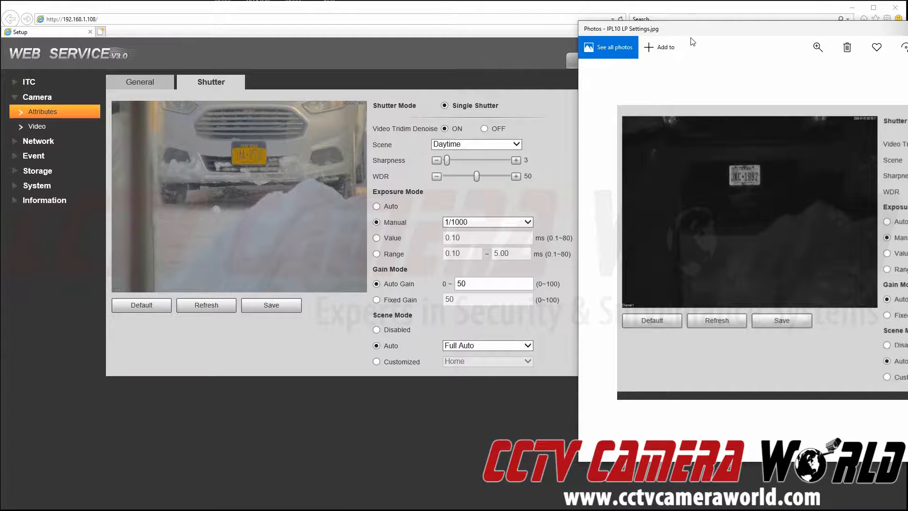
{"action": "left_click_drag", "start_coordinate": [691, 29], "coordinate": [907, 29]}
Set the manual shutter speed to 1/10000 and save it
{"action": "left_click", "coordinate": [487, 222]}
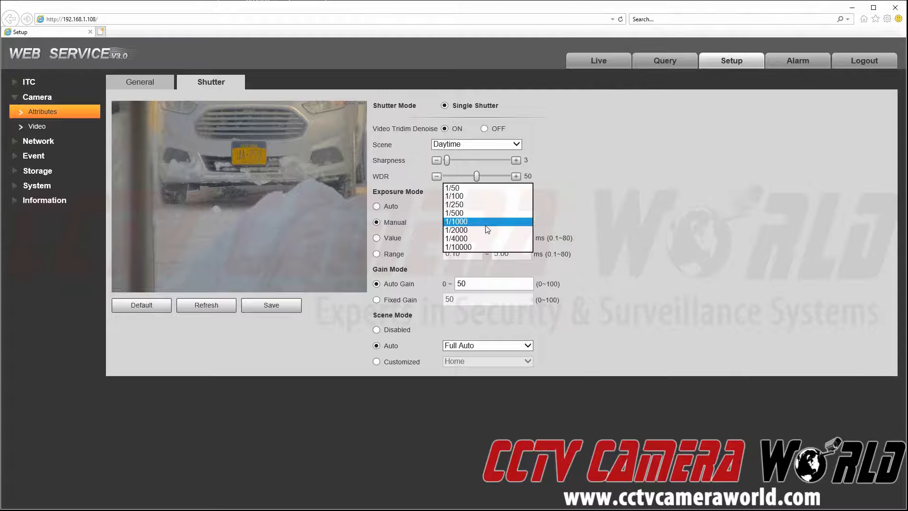
{"action": "left_click", "coordinate": [468, 240]}
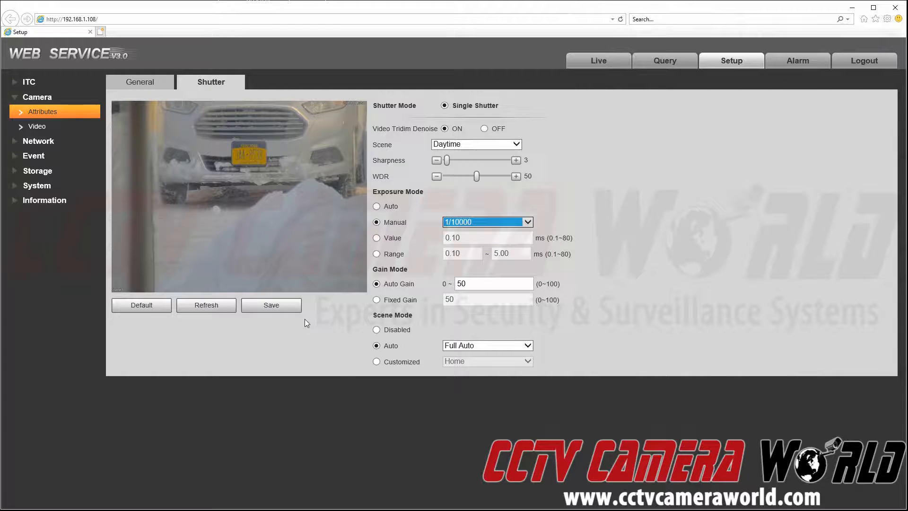
{"action": "left_click", "coordinate": [256, 312]}
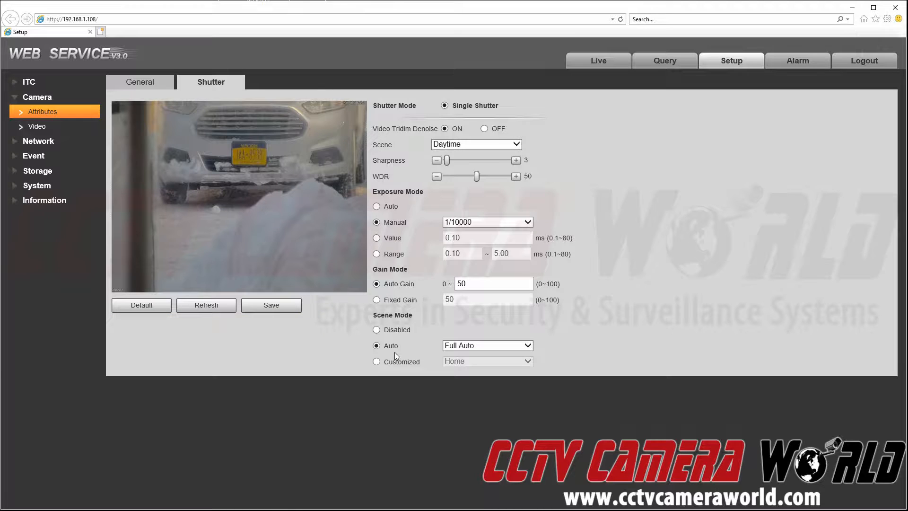
Change the manual shutter speed back to 1/1000 and save it
{"action": "left_click", "coordinate": [471, 222]}
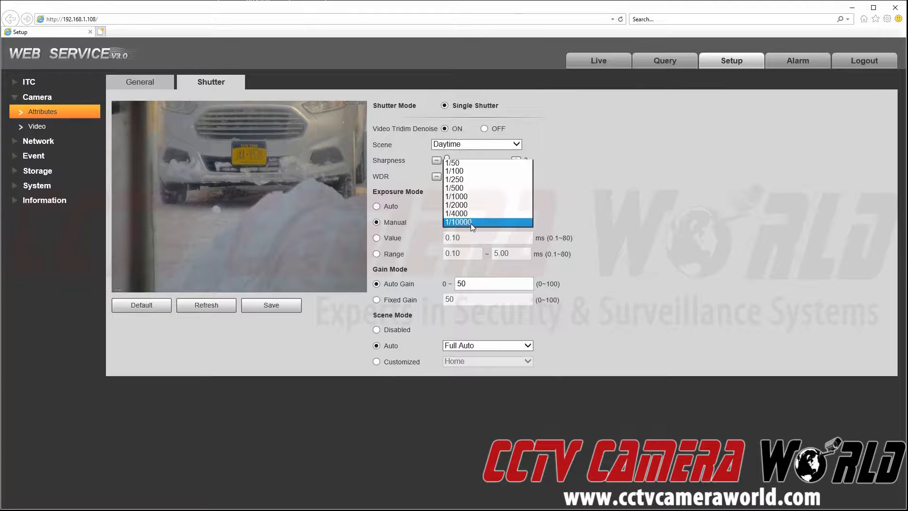
{"action": "left_click", "coordinate": [472, 198]}
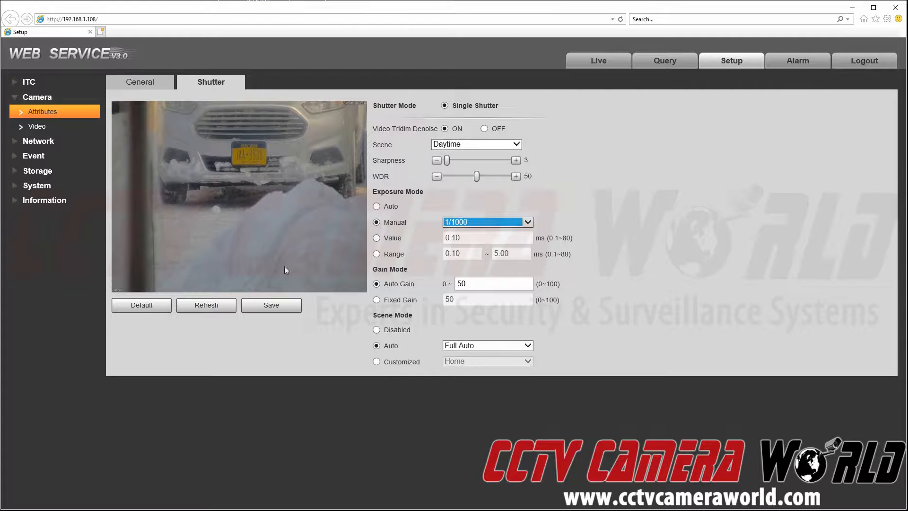
{"action": "left_click", "coordinate": [271, 306]}
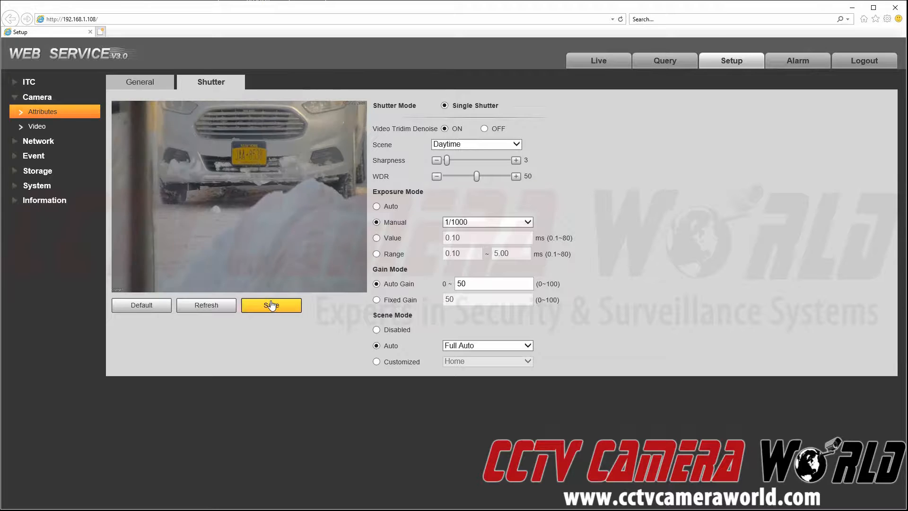
{"action": "left_click", "coordinate": [271, 305]}
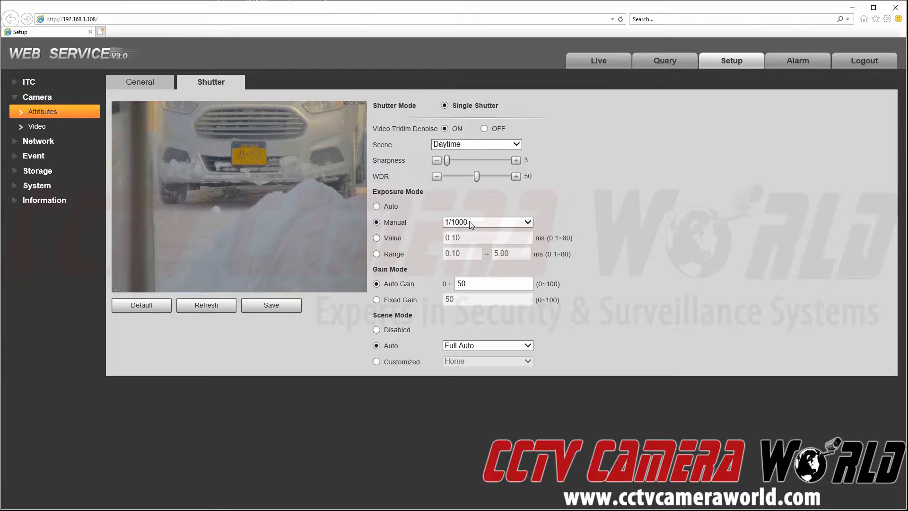
Test a 1/50 shutter speed for comparison and save it
{"action": "left_click", "coordinate": [487, 222]}
{"action": "left_click", "coordinate": [473, 189]}
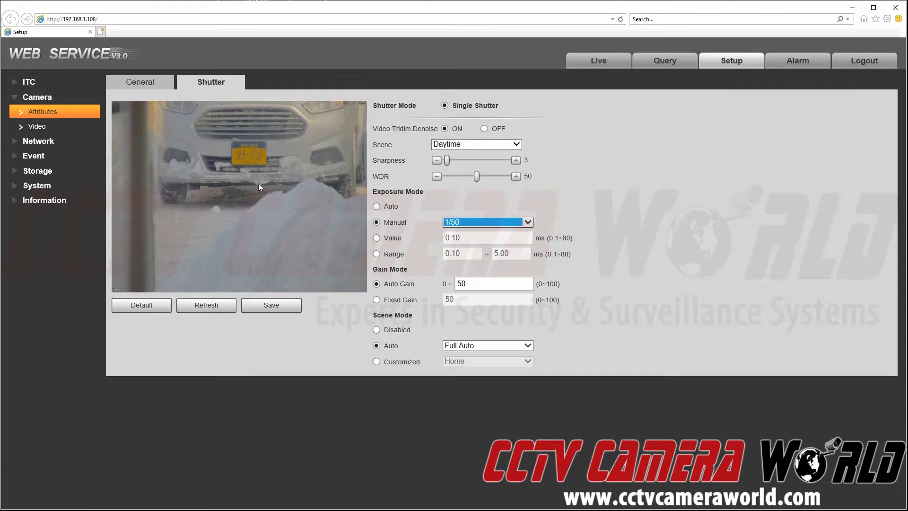
{"action": "left_click", "coordinate": [264, 303]}
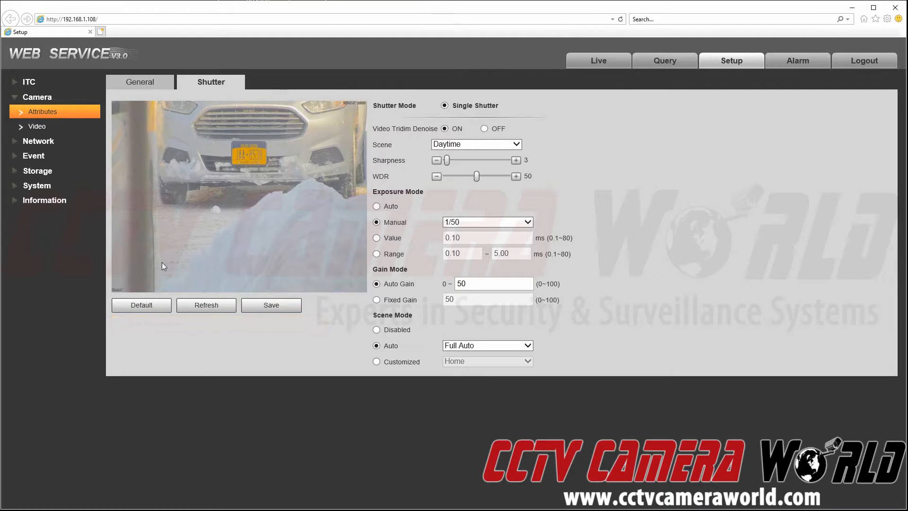
Save the shutter back at 1/1000 and return to the General IR Light settings
{"action": "left_click", "coordinate": [472, 226]}
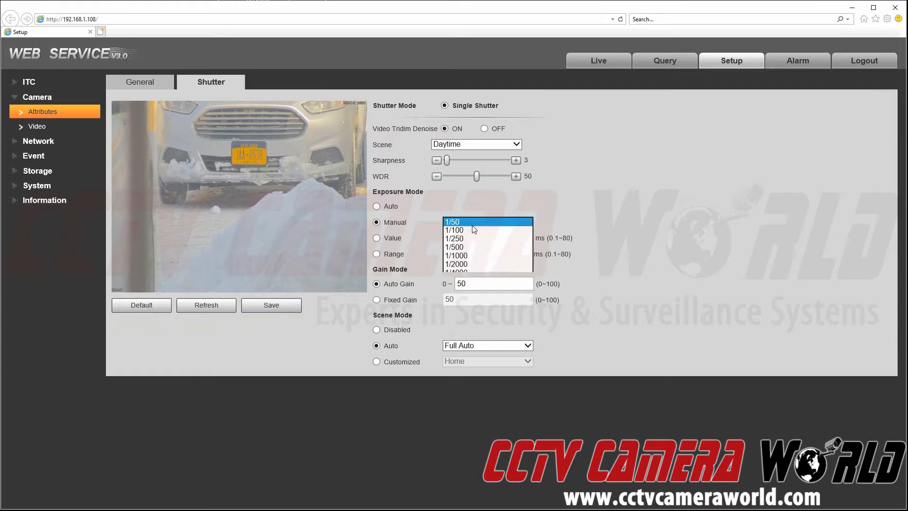
{"action": "left_click", "coordinate": [461, 255]}
{"action": "left_click", "coordinate": [261, 311]}
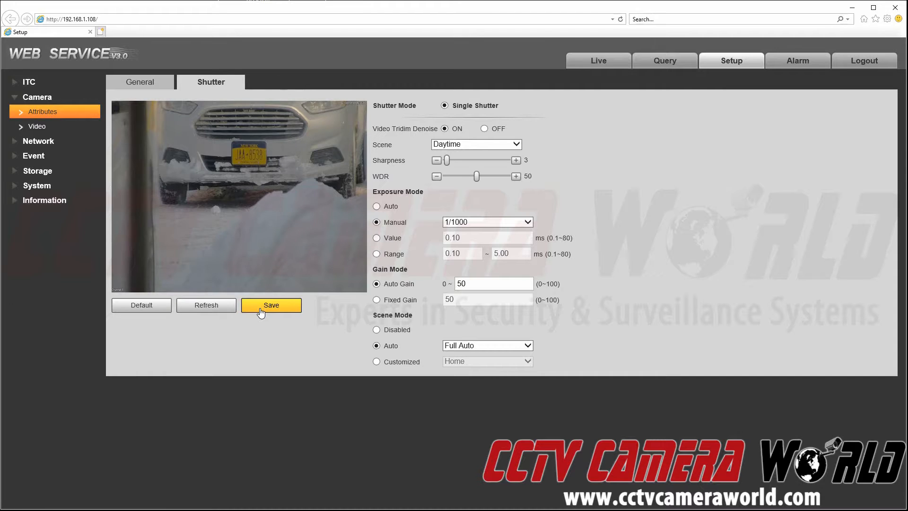
{"action": "left_click", "coordinate": [261, 311]}
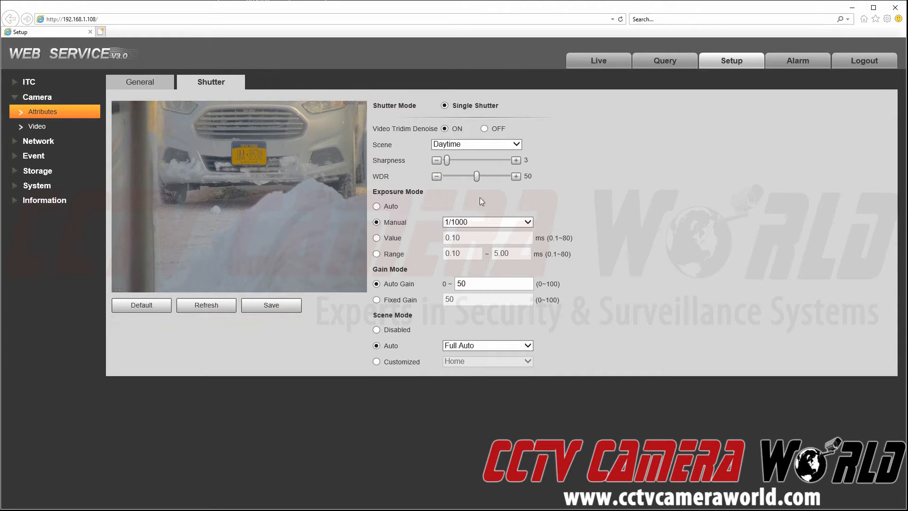
{"action": "left_click", "coordinate": [127, 85]}
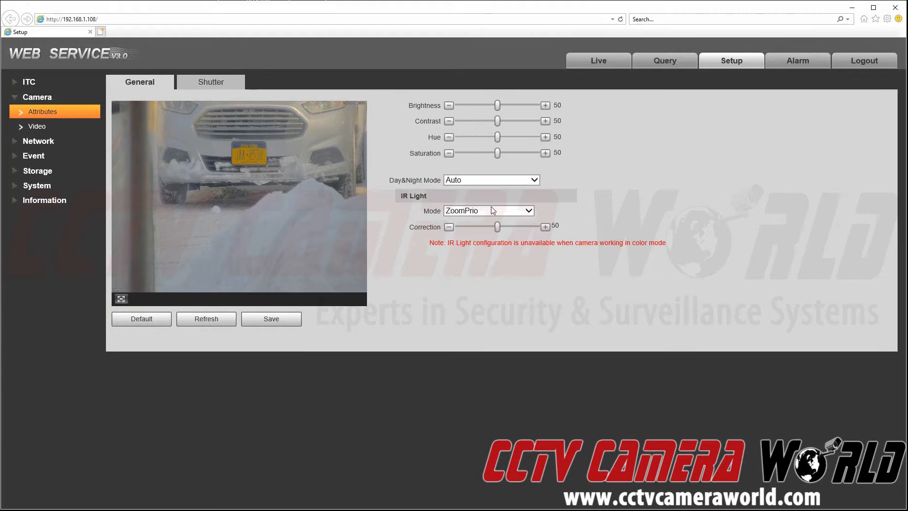